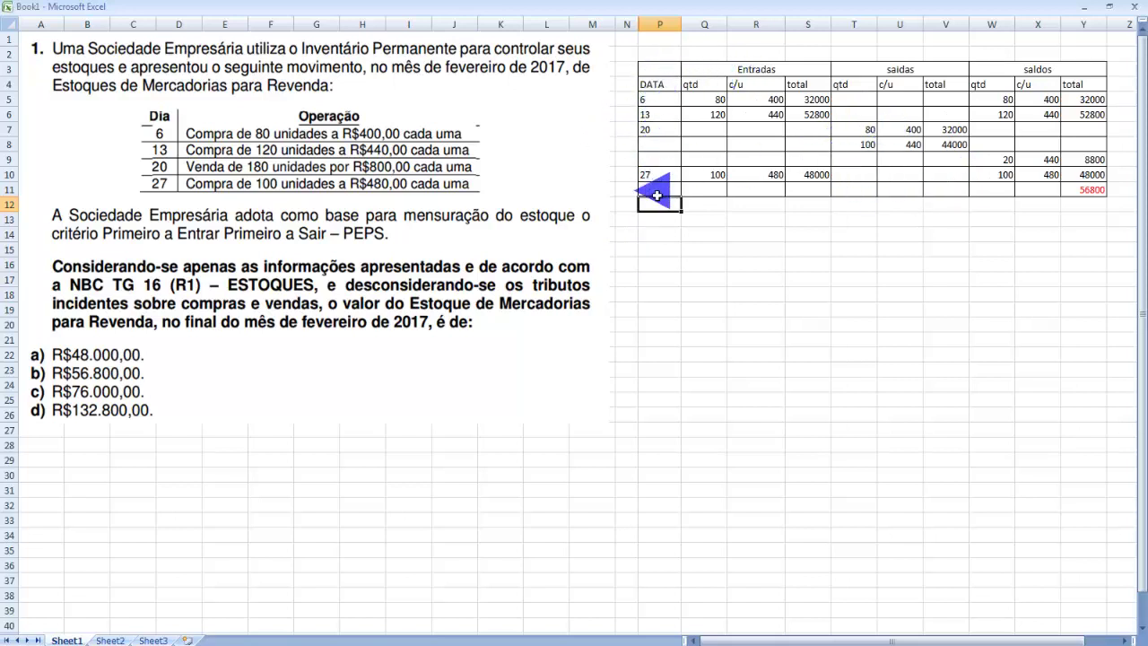
# - Highlight the Entradas, saidas and saldos sections of the stock table one after another, rows 3 to 11
pyautogui.moveTo(722, 64); pyautogui.dragTo(809, 195)
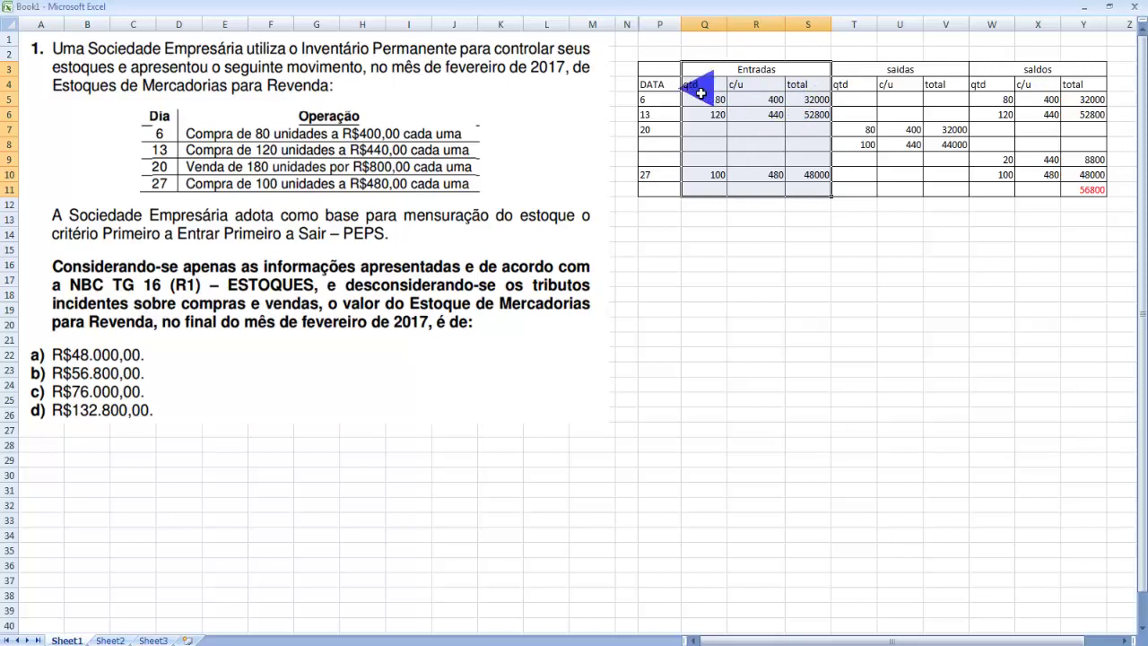
pyautogui.click(848, 79)
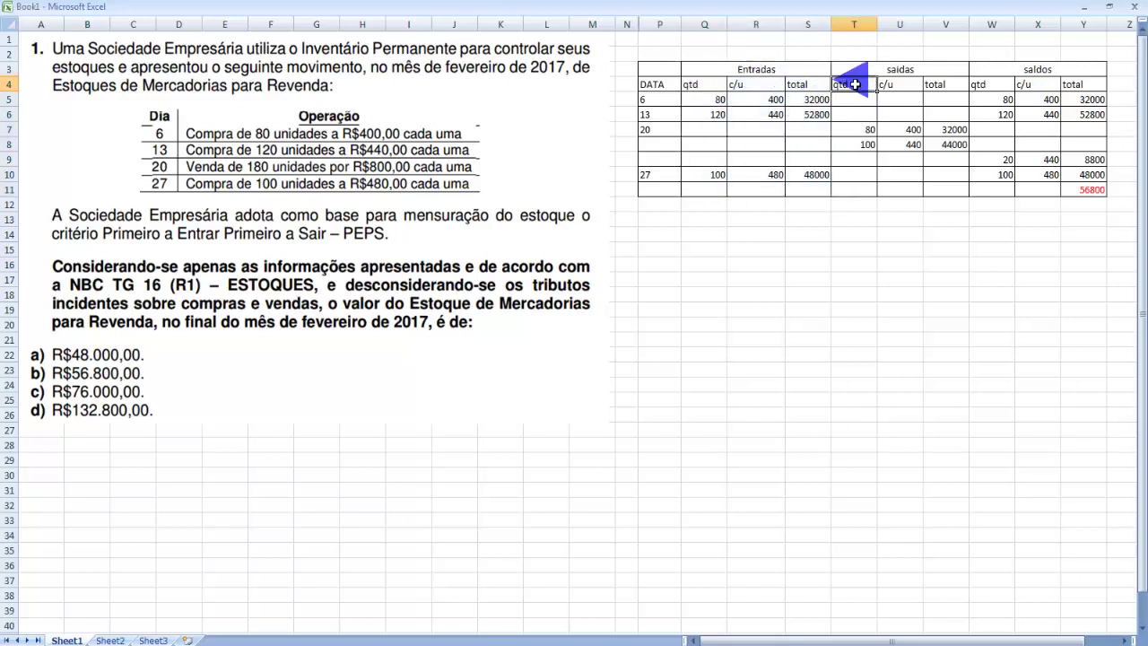
pyautogui.moveTo(848, 76); pyautogui.dragTo(953, 192)
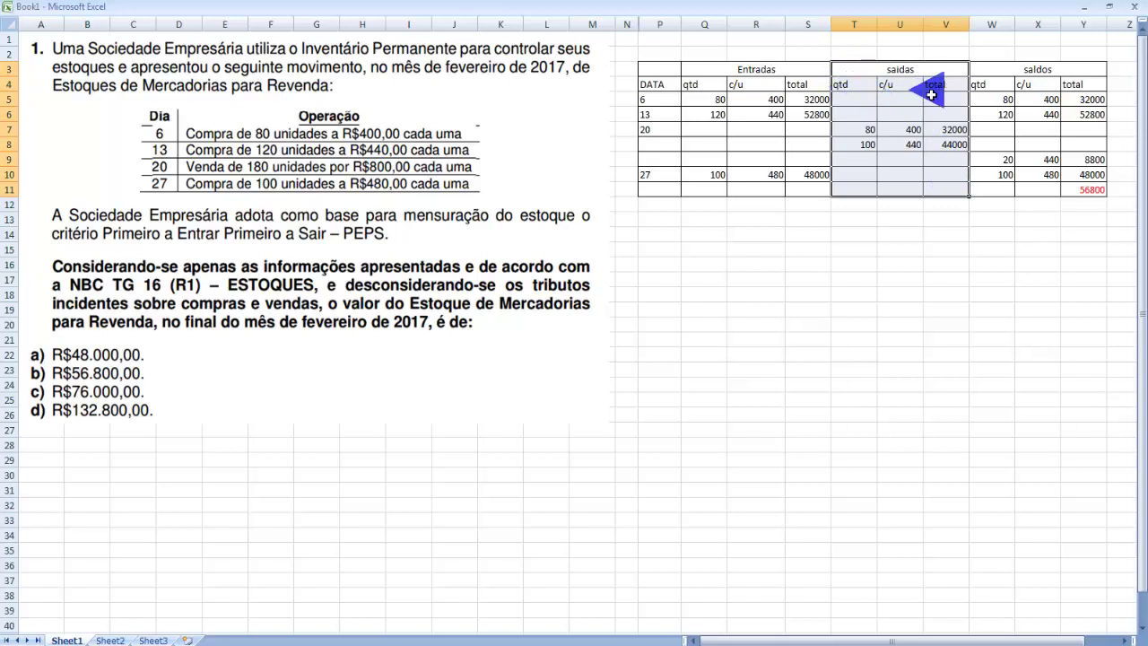
pyautogui.click(985, 75)
pyautogui.moveTo(984, 76); pyautogui.dragTo(1046, 190)
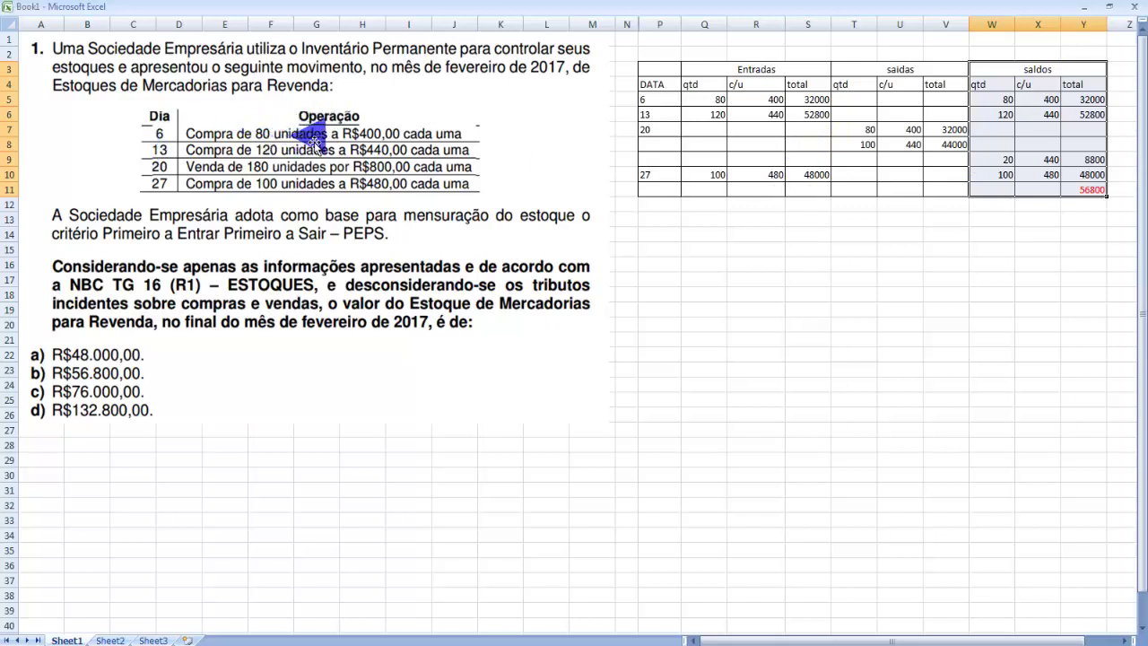
# - Review the day 6 purchase entry cell by cell, including its total formula =80*400, and highlight its quantity, unit cost and total
pyautogui.click(668, 106)
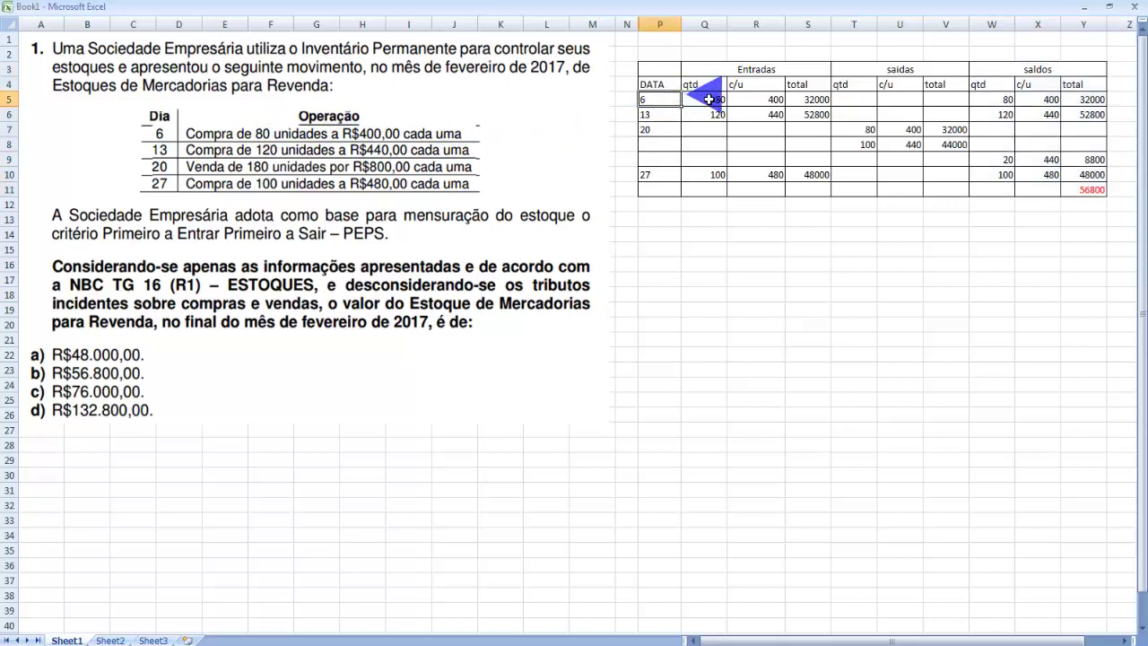
pyautogui.click(711, 104)
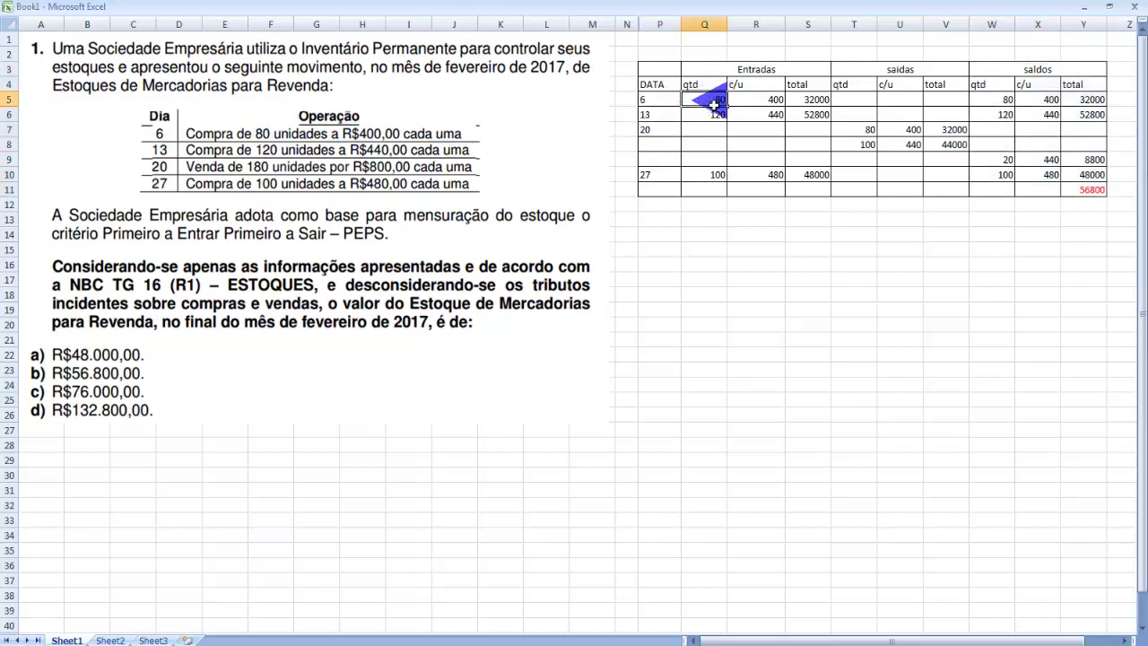
pyautogui.click(749, 101)
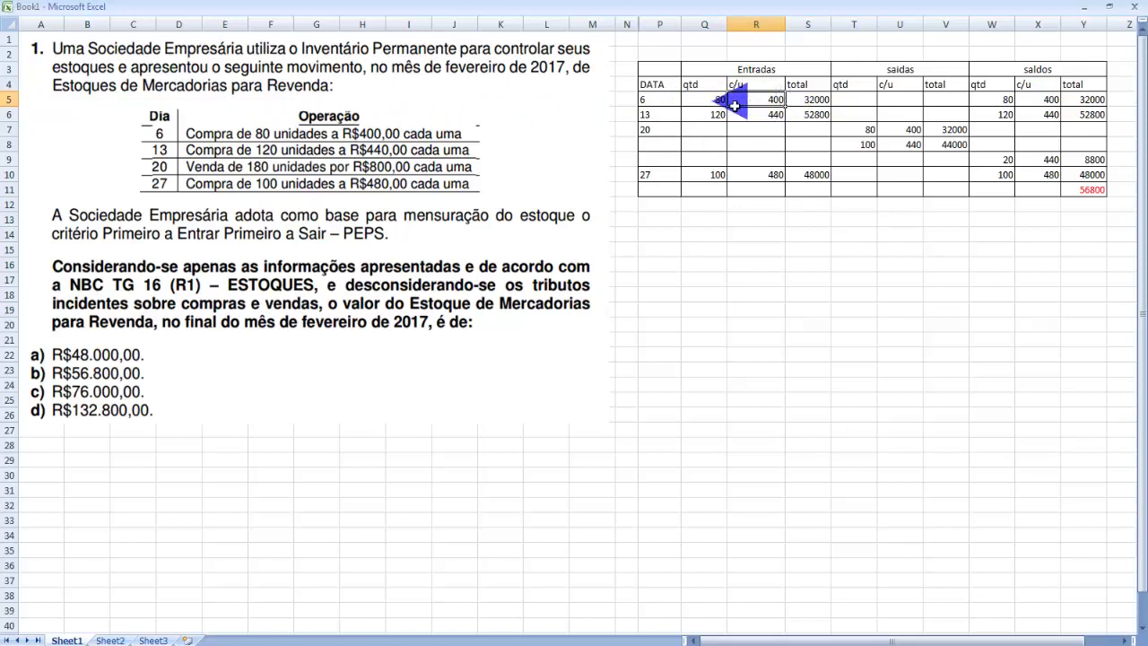
pyautogui.click(816, 101)
pyautogui.write('=80*400')
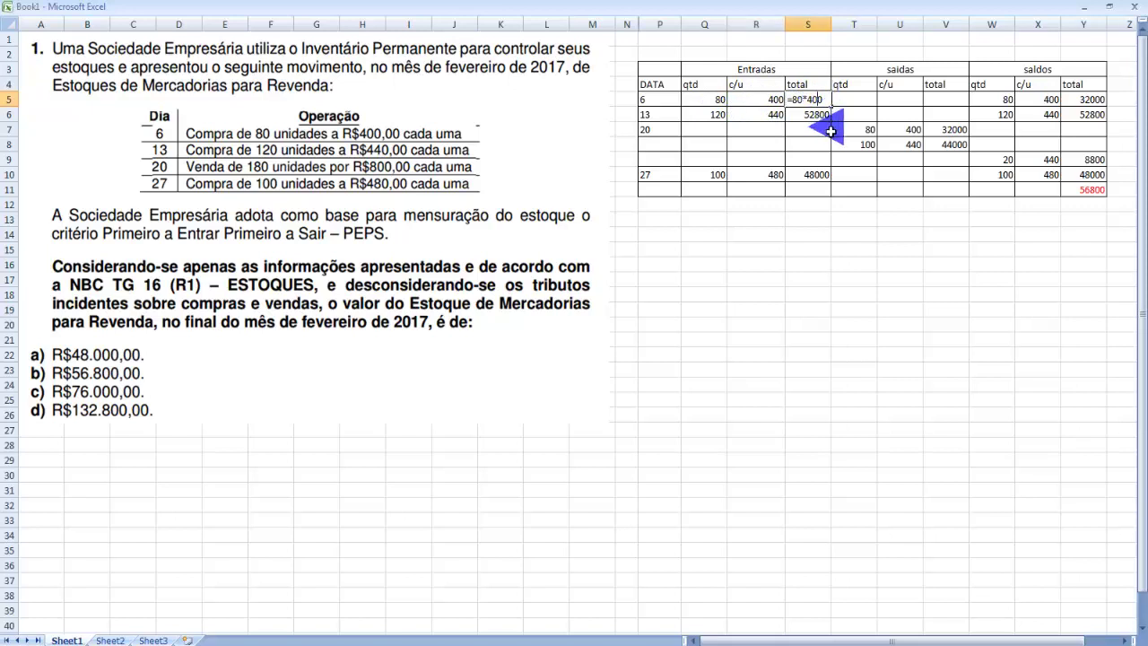
pyautogui.press('Return')
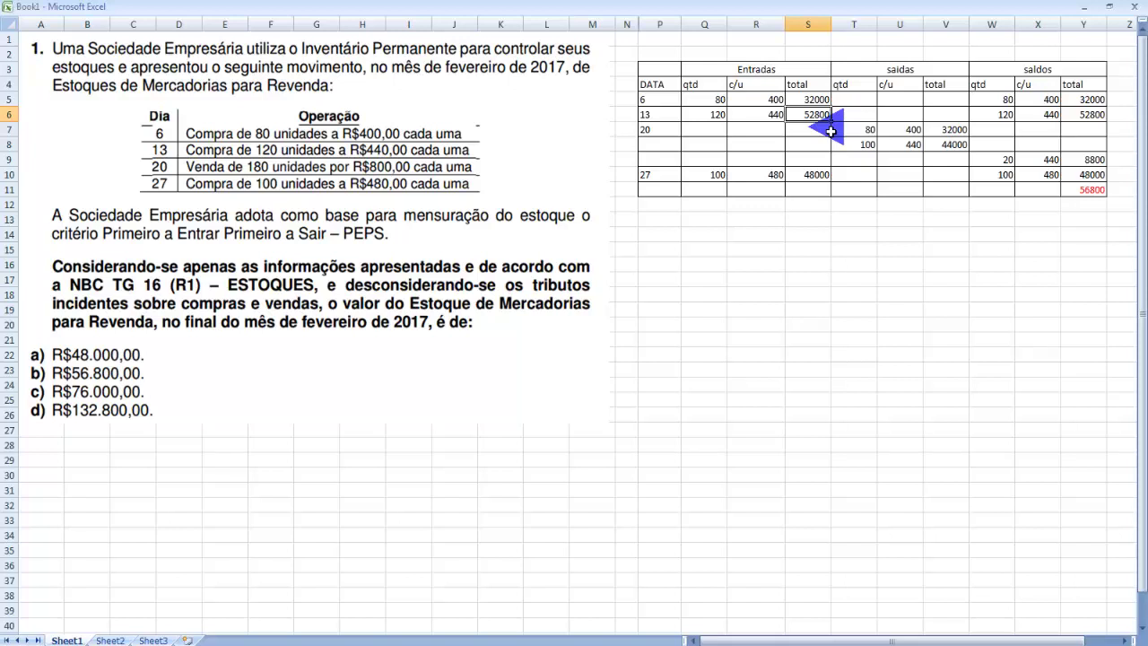
pyautogui.moveTo(705, 100); pyautogui.dragTo(801, 102)
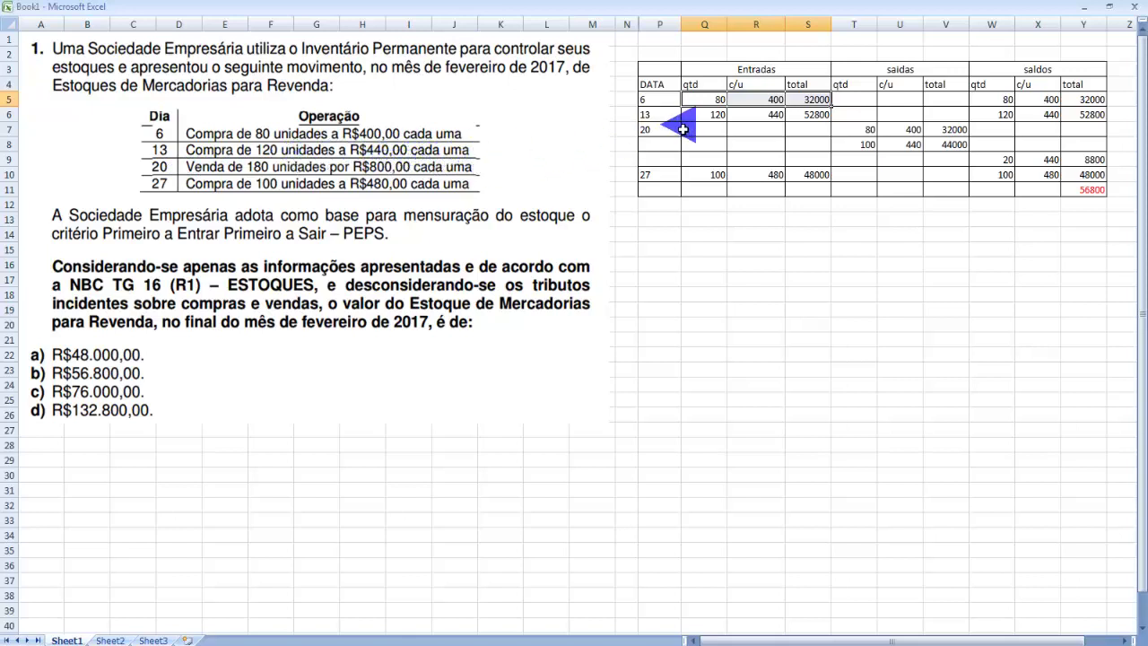
# - Review the day 13 purchase entry, inspecting its total formula, highlighting the entry and locating its quantity under saldos
pyautogui.click(660, 115)
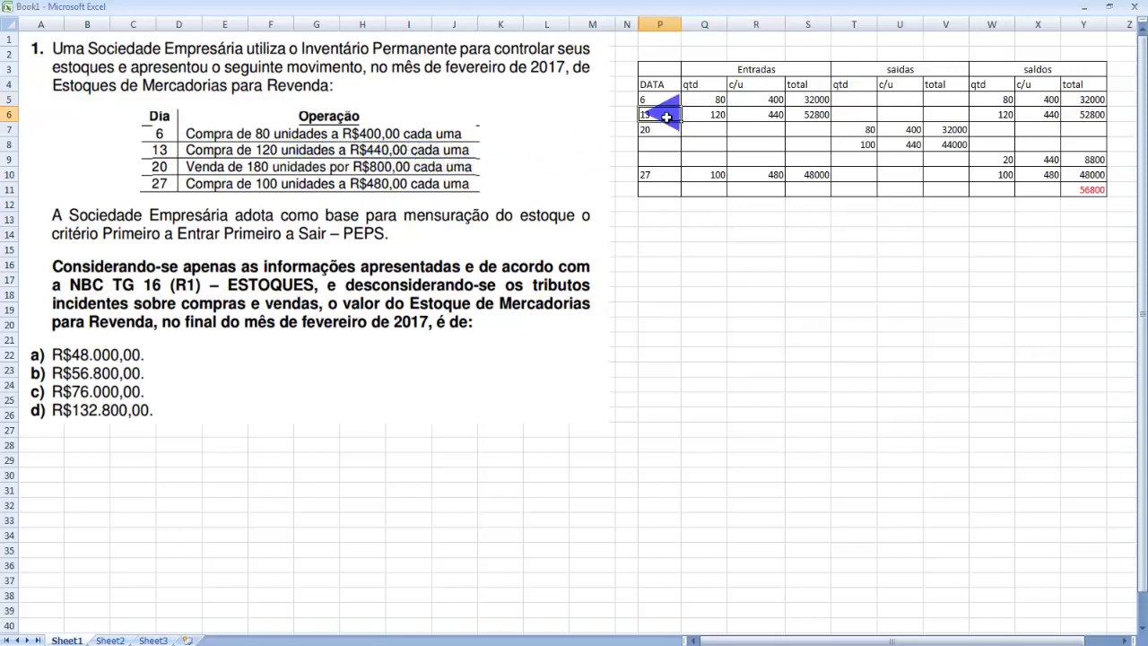
pyautogui.click(716, 118)
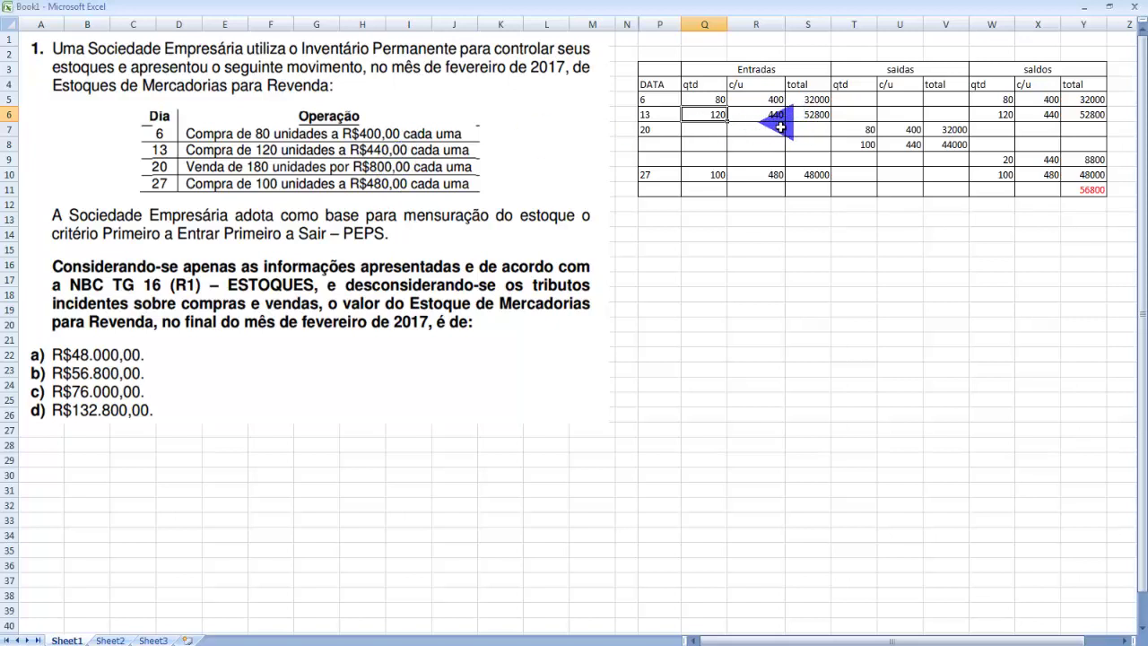
pyautogui.doubleClick(812, 113)
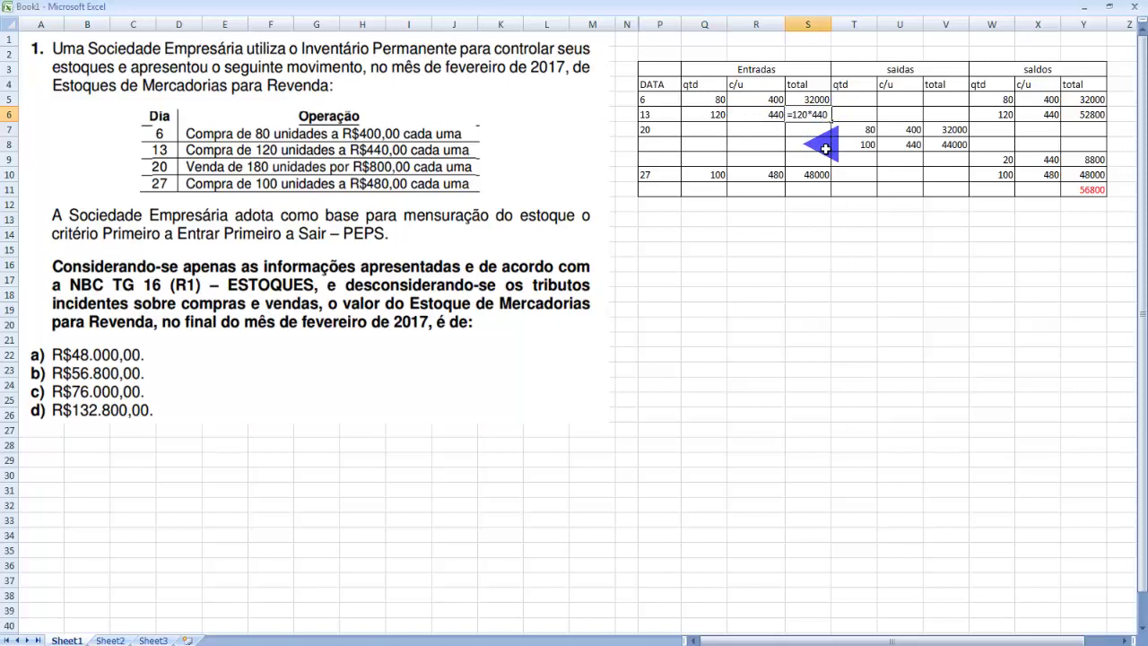
pyautogui.press('Return')
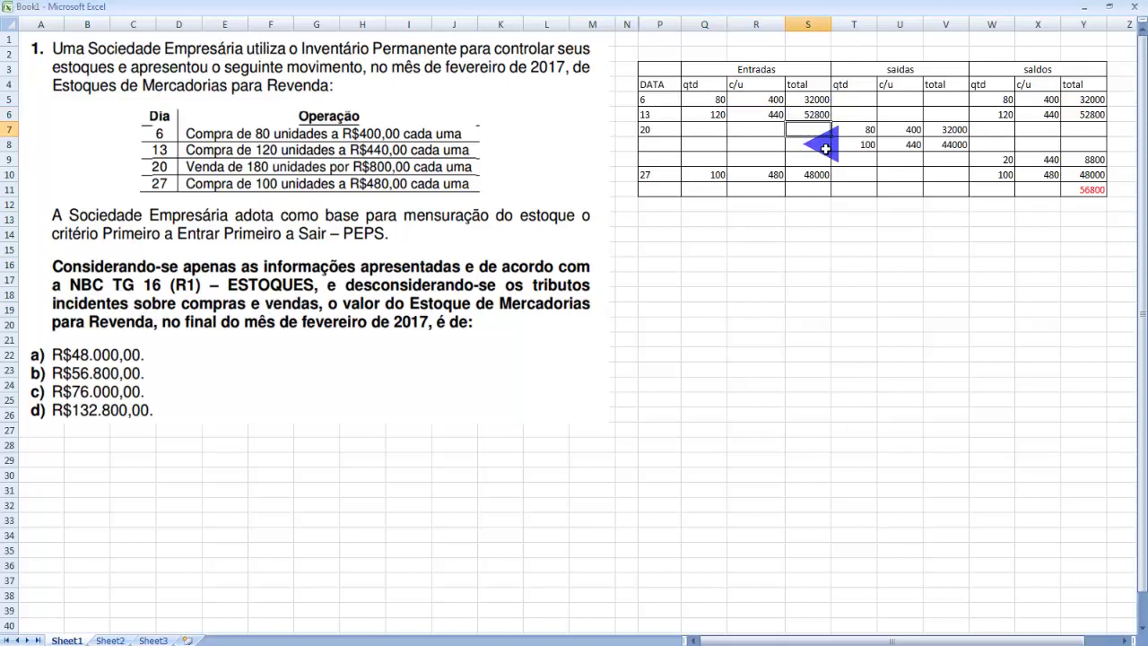
pyautogui.moveTo(695, 115); pyautogui.dragTo(803, 129)
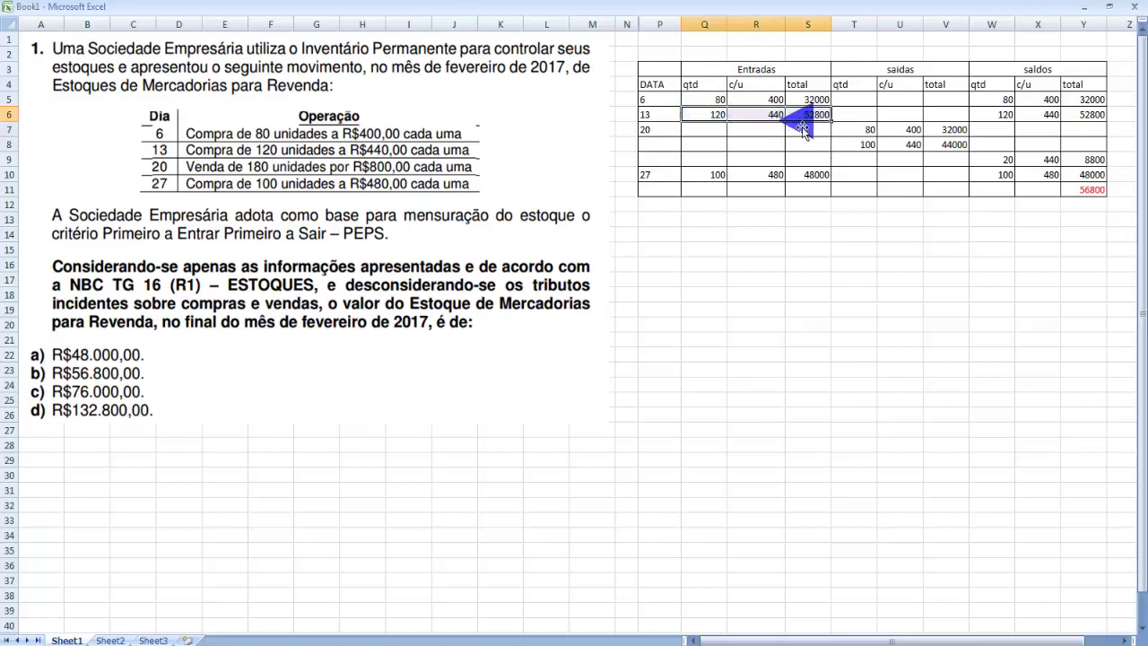
pyautogui.click(987, 115)
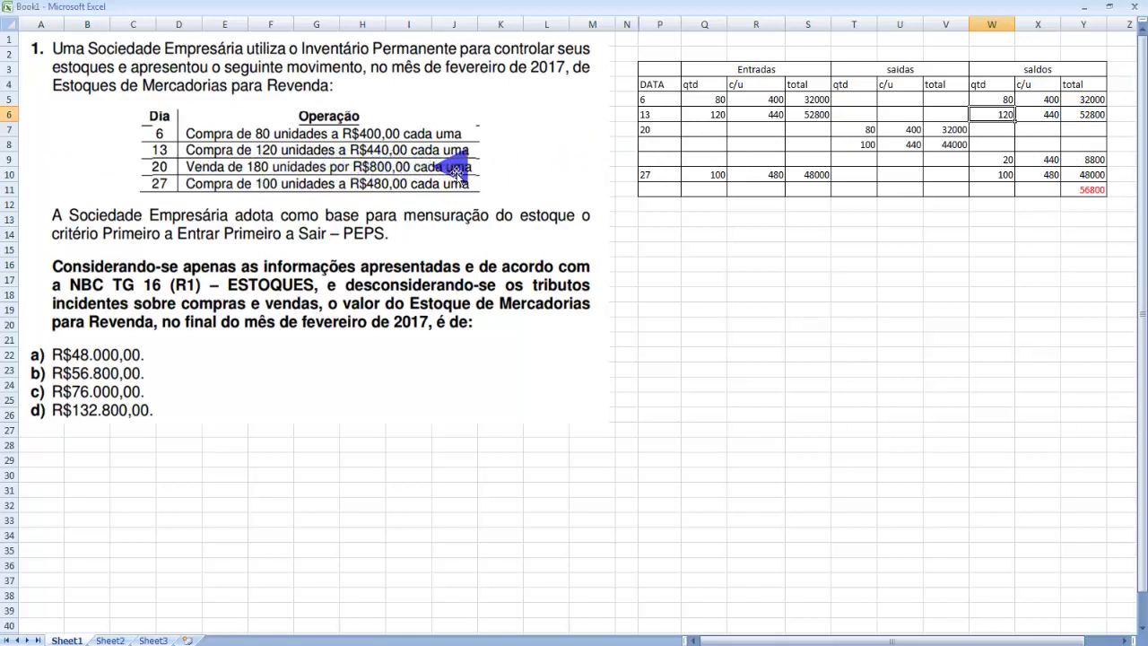
# - Examine the day 20 sale's two outgoing lots, the second lot's total formula, and the remaining balance in row 9
pyautogui.click(649, 130)
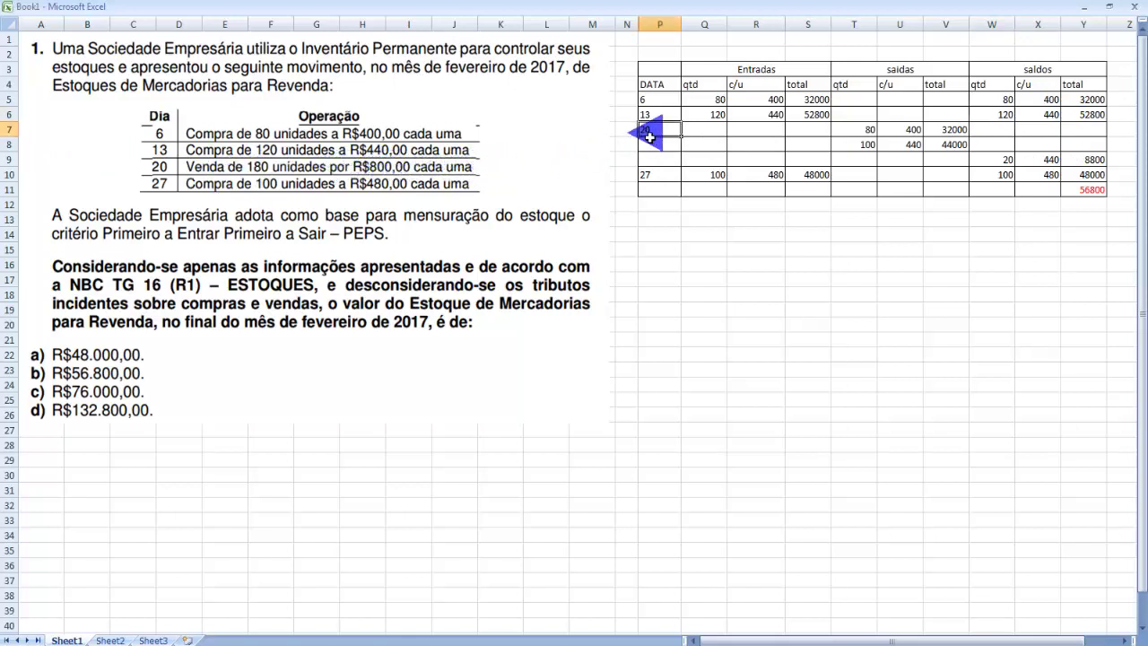
pyautogui.click(869, 132)
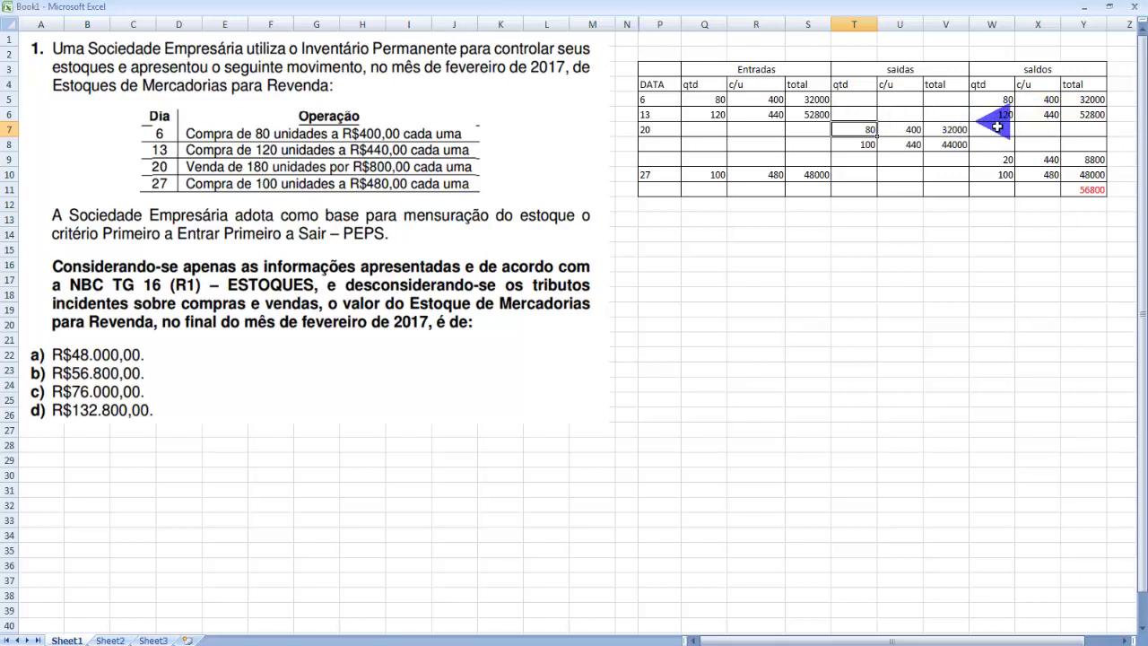
pyautogui.click(858, 147)
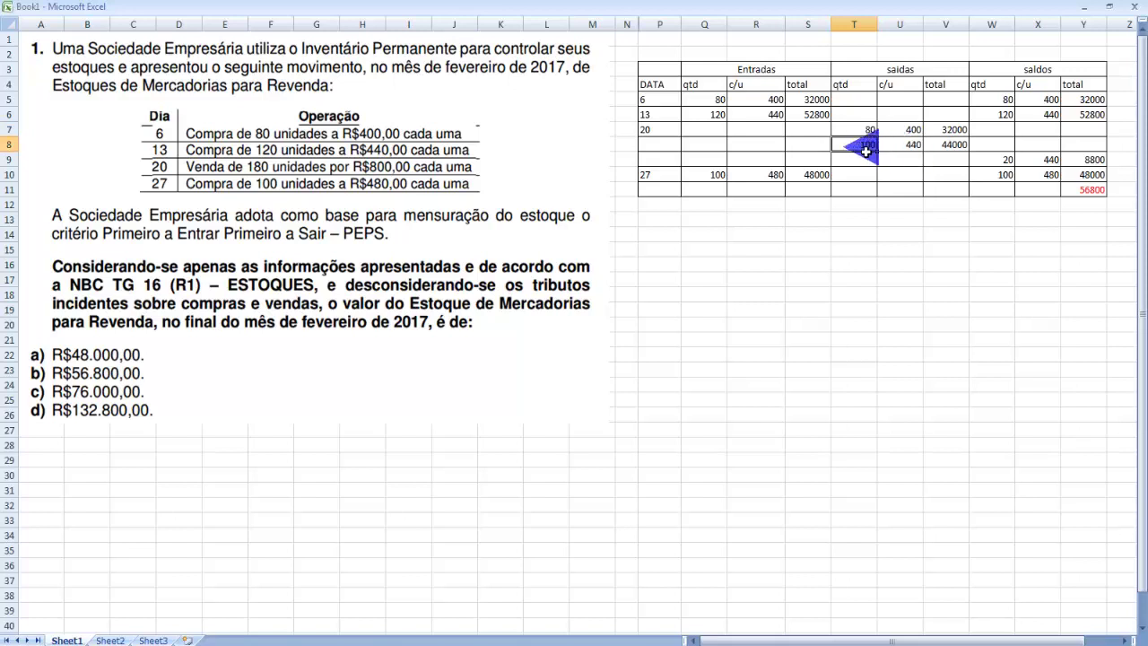
pyautogui.doubleClick(944, 146)
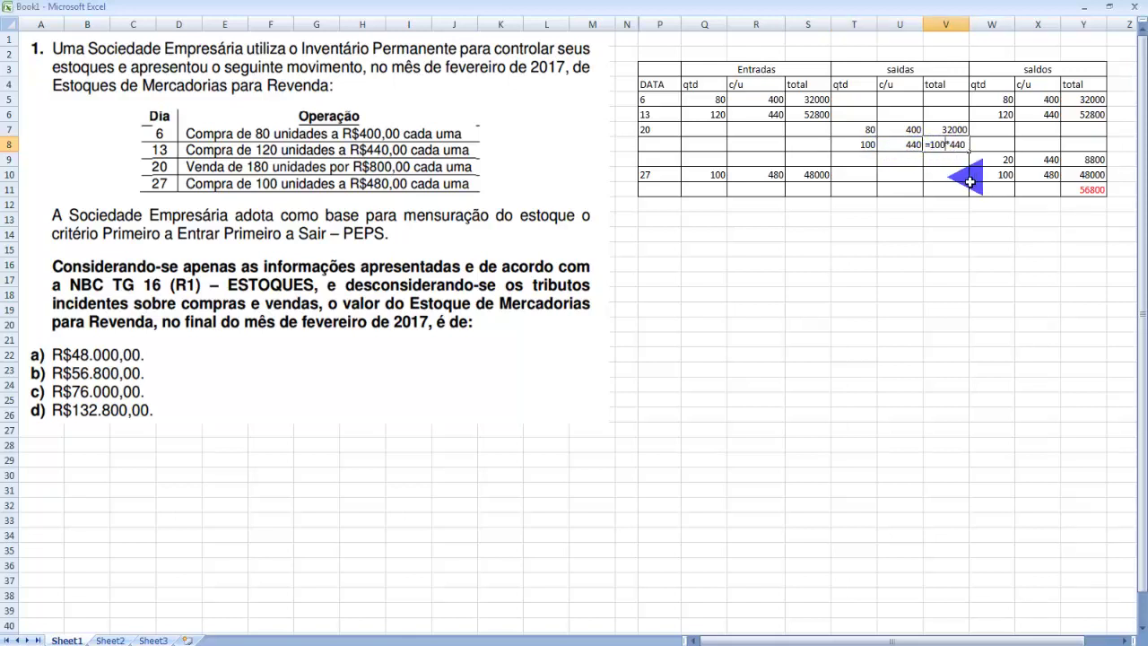
pyautogui.press('Return')
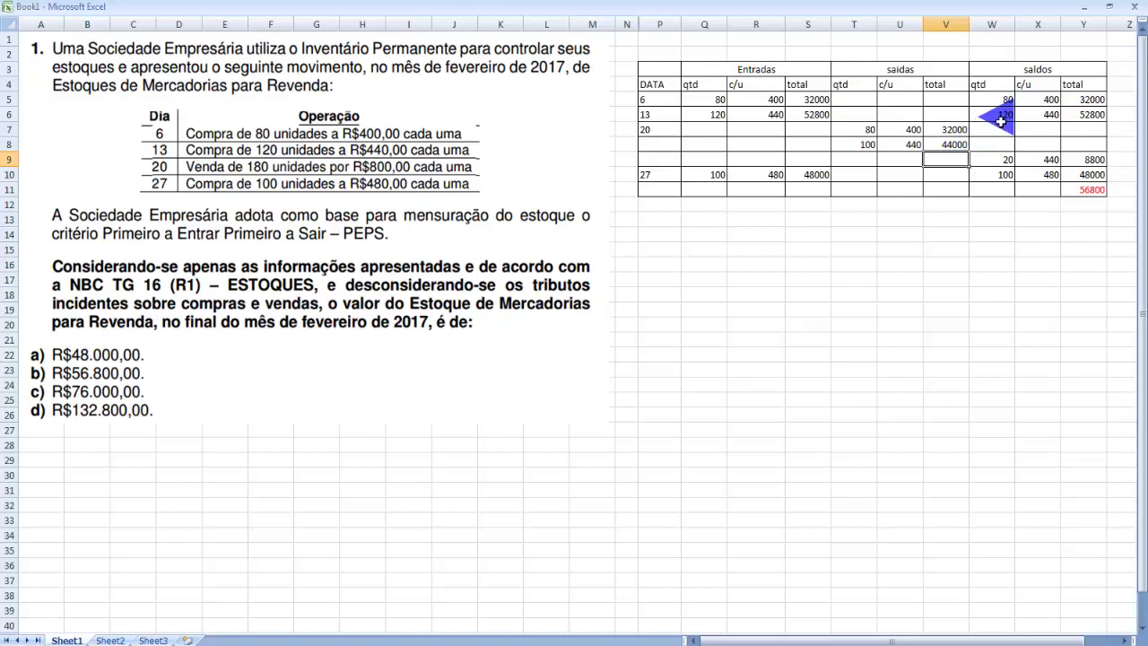
pyautogui.click(1004, 161)
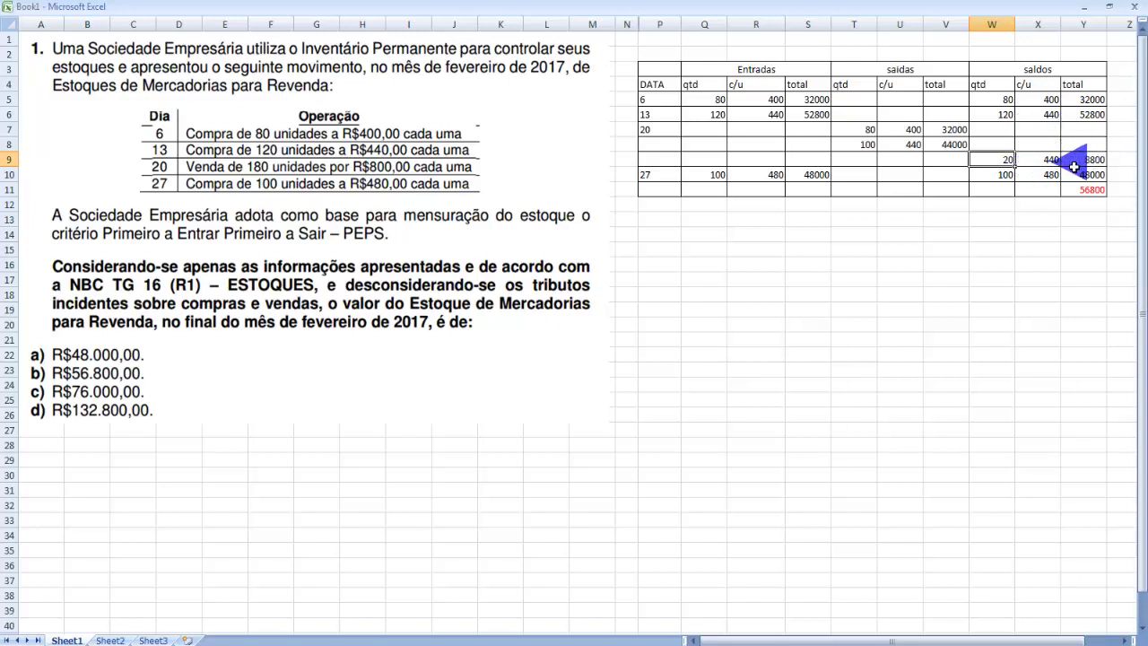
pyautogui.moveTo(1007, 165); pyautogui.dragTo(1065, 161)
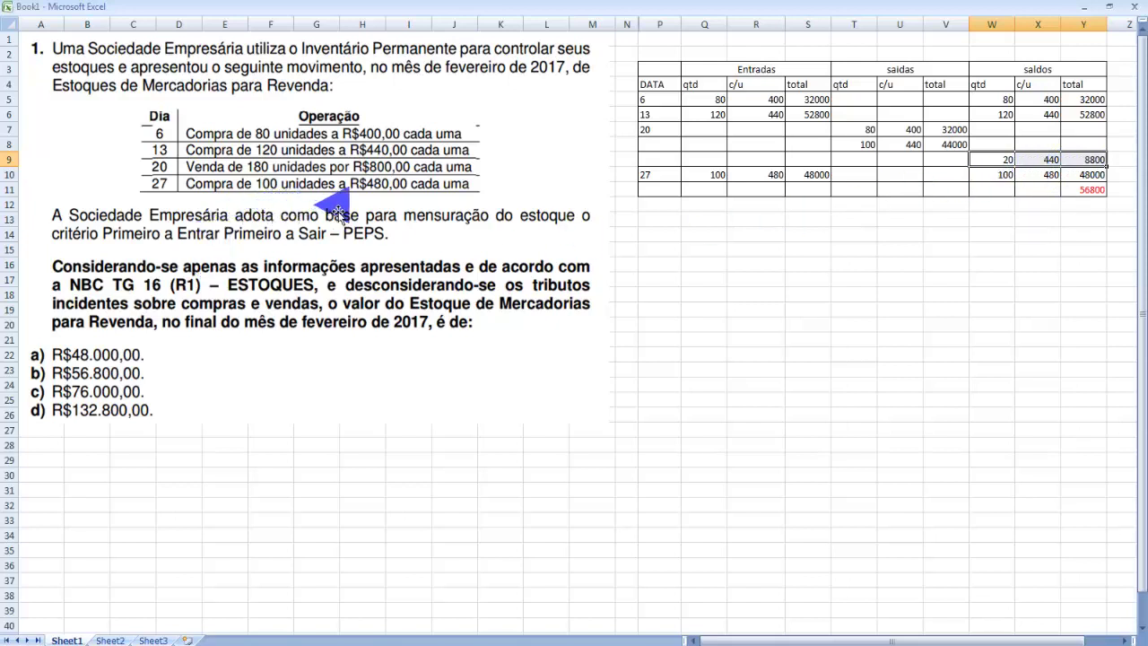
# - Check the unit cost and the total formula of the day 27 purchase under Entradas
pyautogui.click(715, 191)
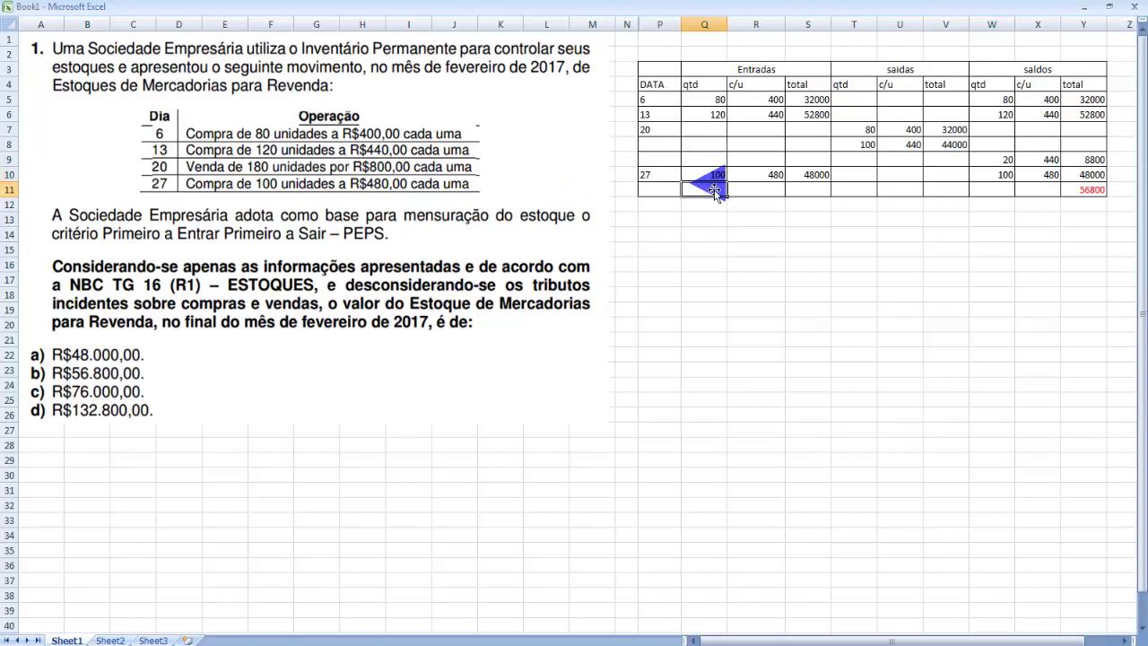
pyautogui.click(769, 181)
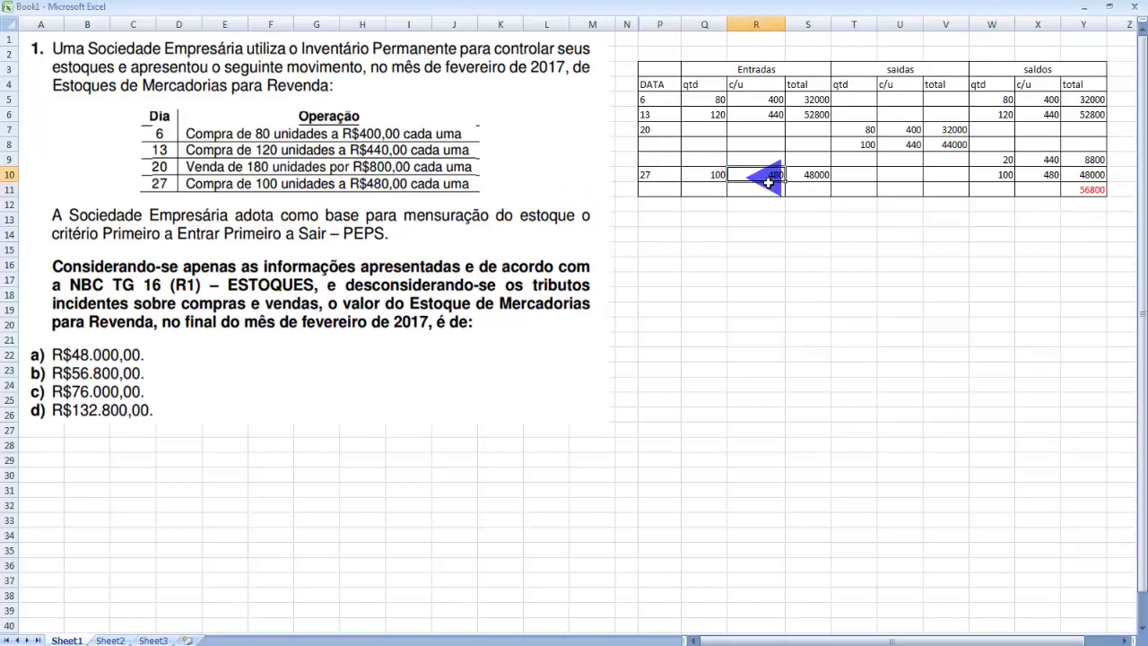
pyautogui.doubleClick(801, 176)
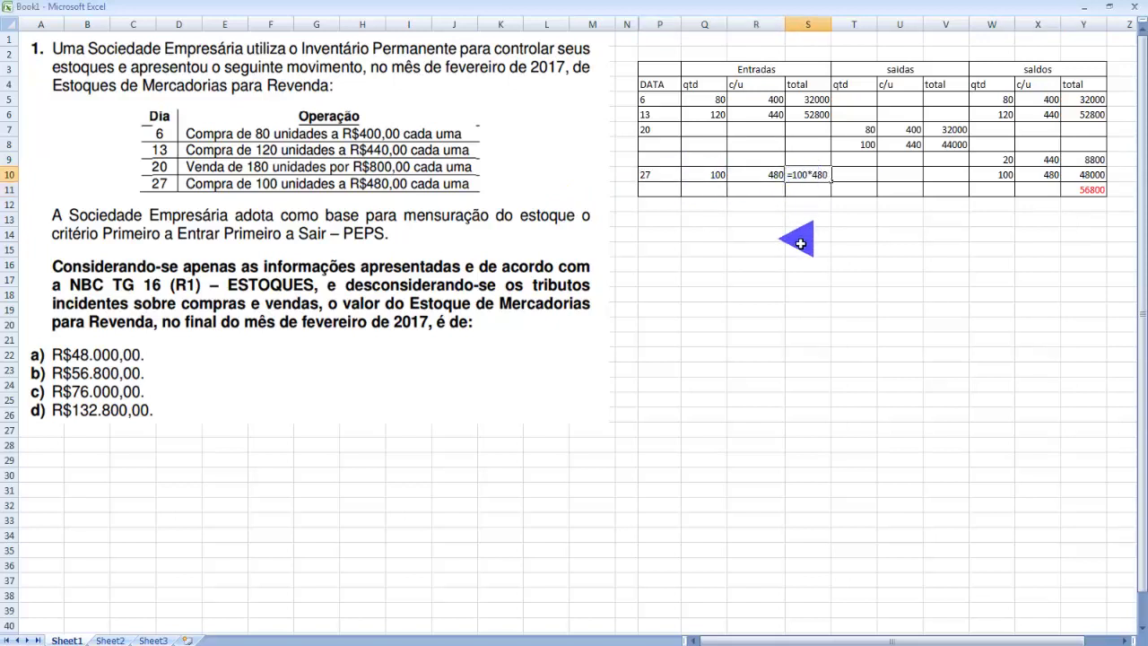
pyautogui.press('Return')
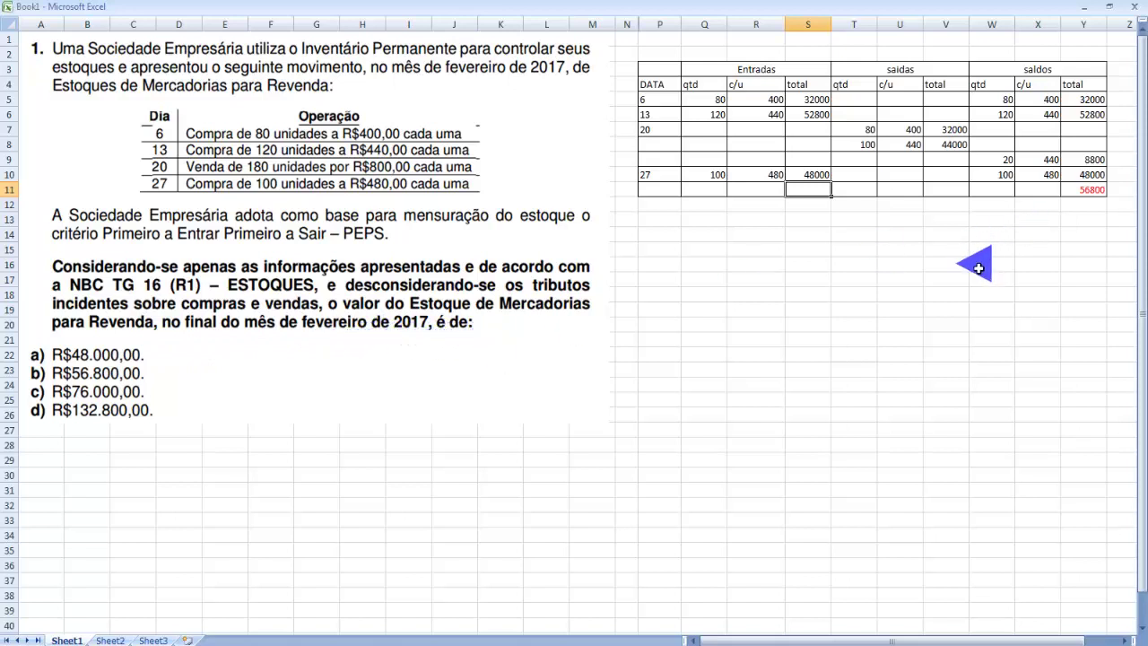
# - Highlight the two final lots under saldos in rows 9 and 10, and inspect the total formula in row 9
pyautogui.moveTo(1005, 165); pyautogui.dragTo(1083, 174)
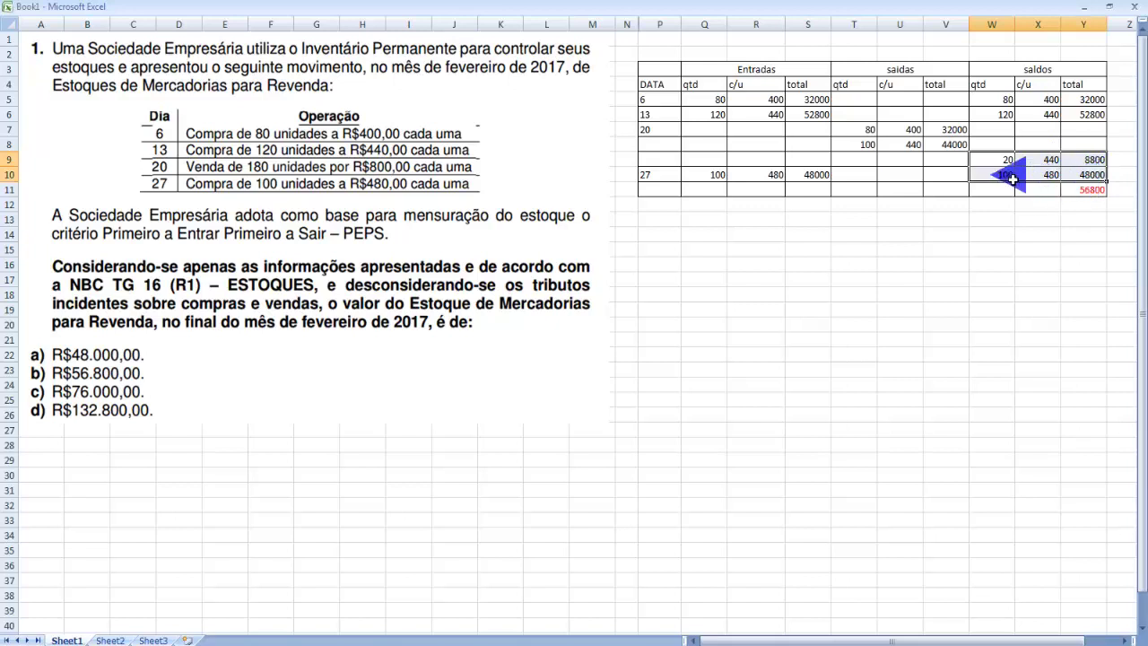
pyautogui.click(1033, 158)
pyautogui.doubleClick(1084, 158)
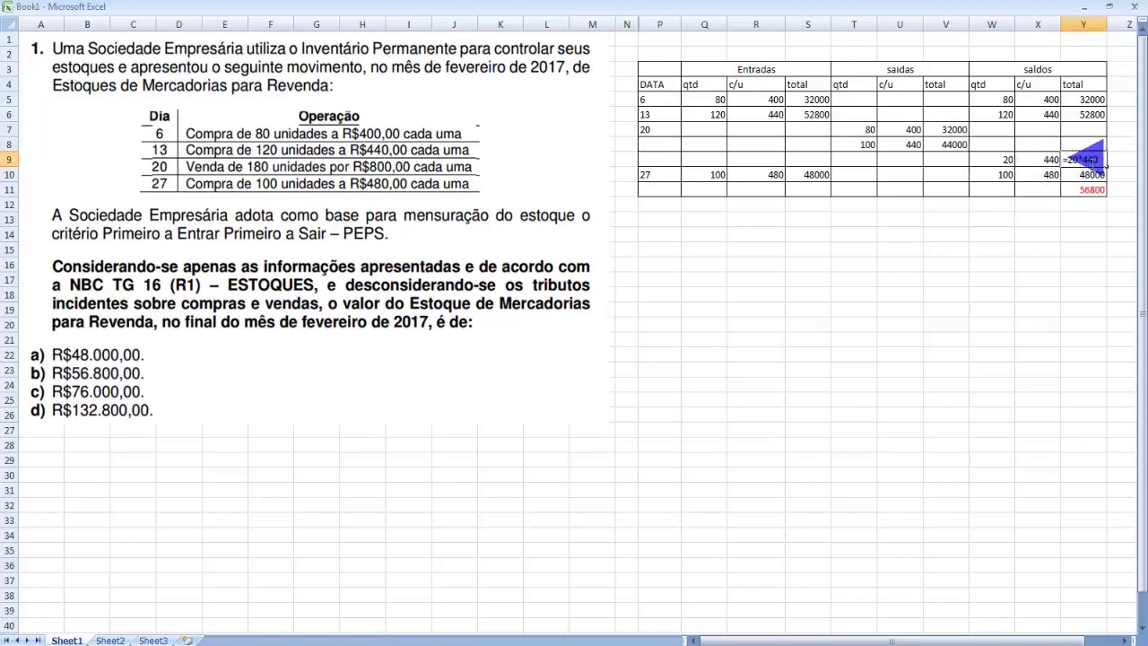
pyautogui.press('Return')
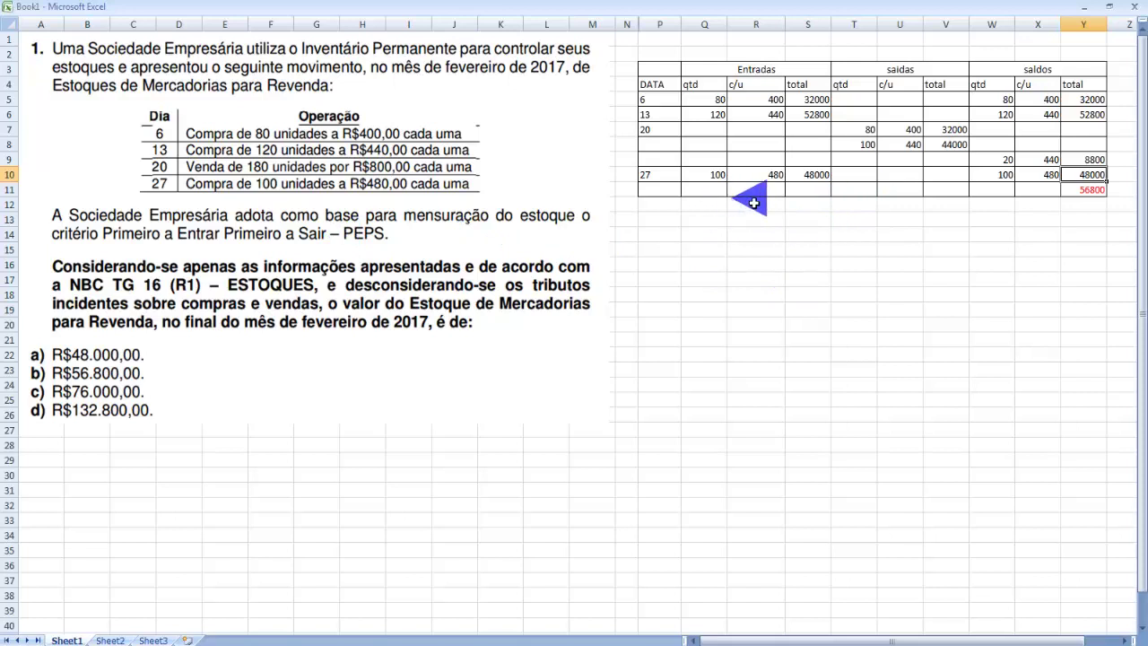
# - Inspect the formula behind the final stock balance in cell Y11
pyautogui.click(1093, 191)
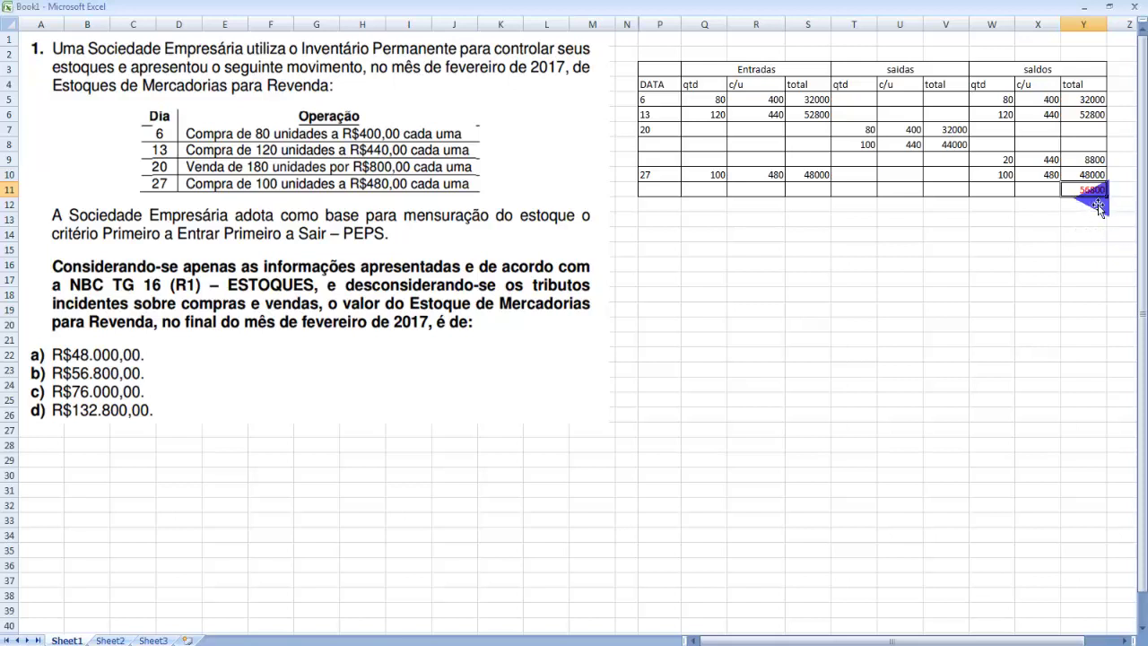
pyautogui.doubleClick(1096, 192)
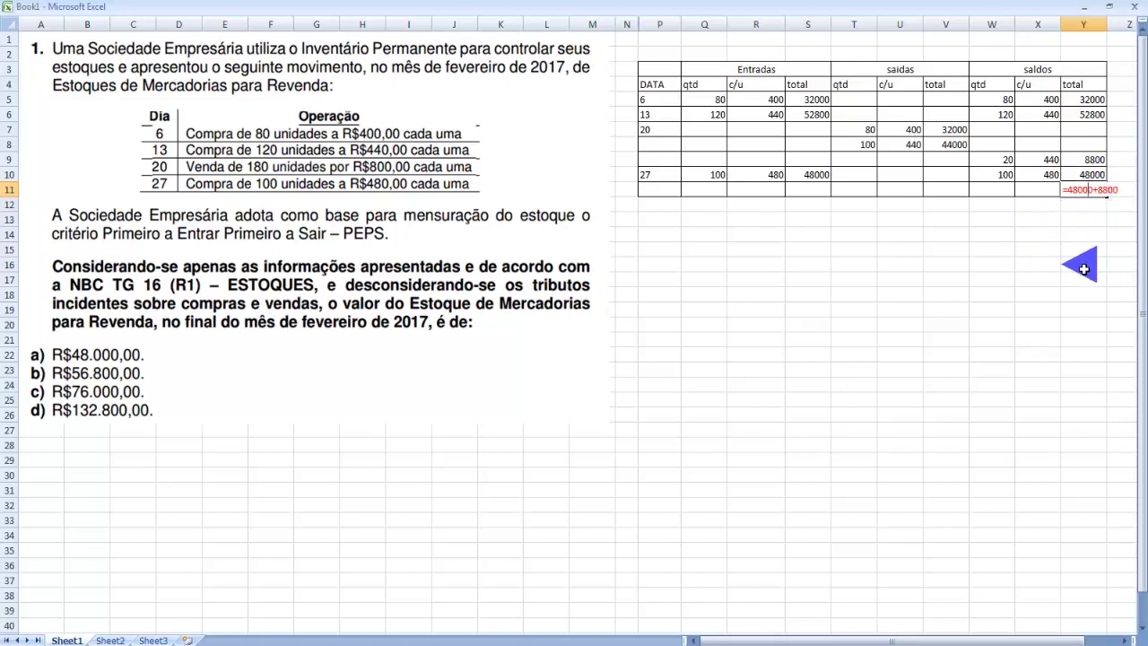
pyautogui.press('Return')
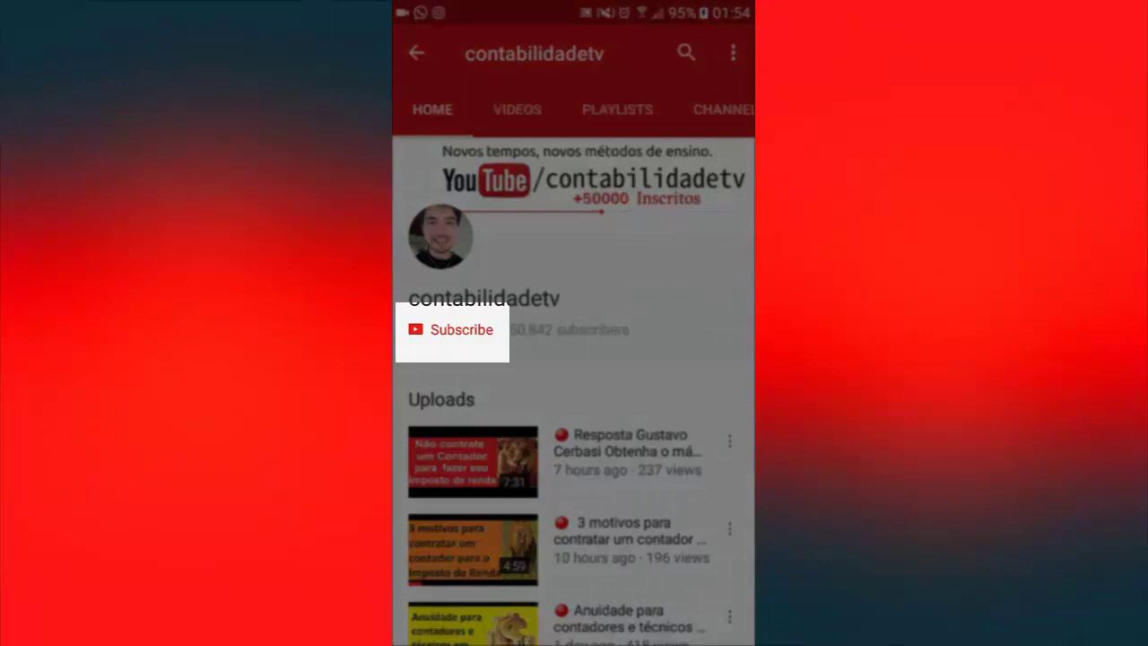
# - Switch to the YouTube app and subscribe to the contabilidadetv channel
pyautogui.click(464, 329)
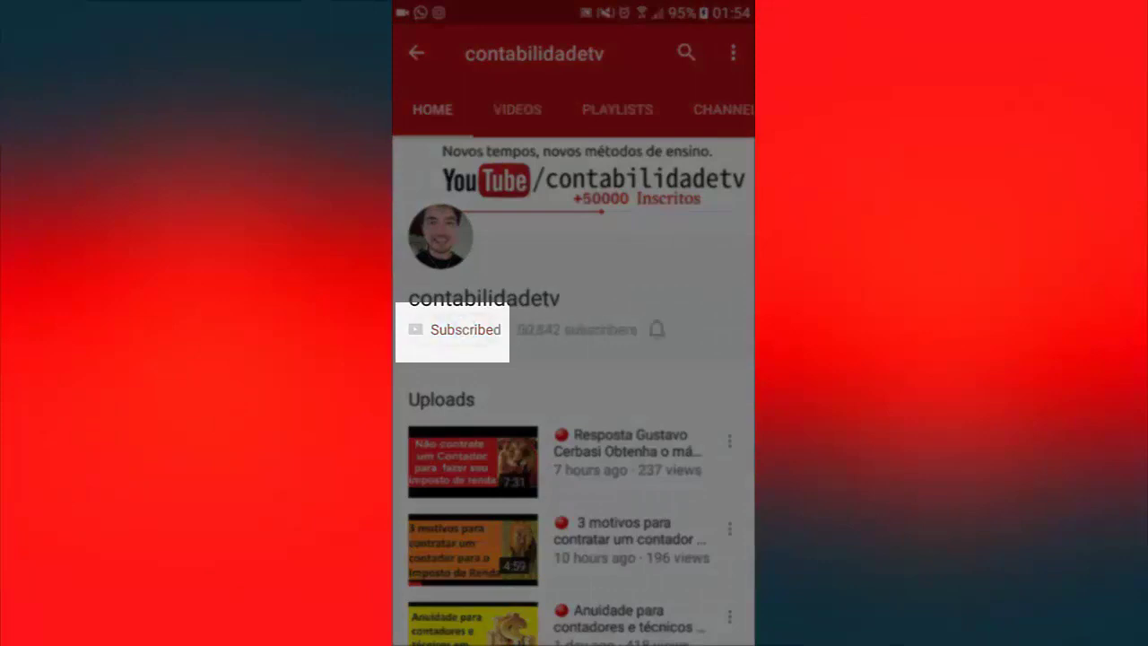